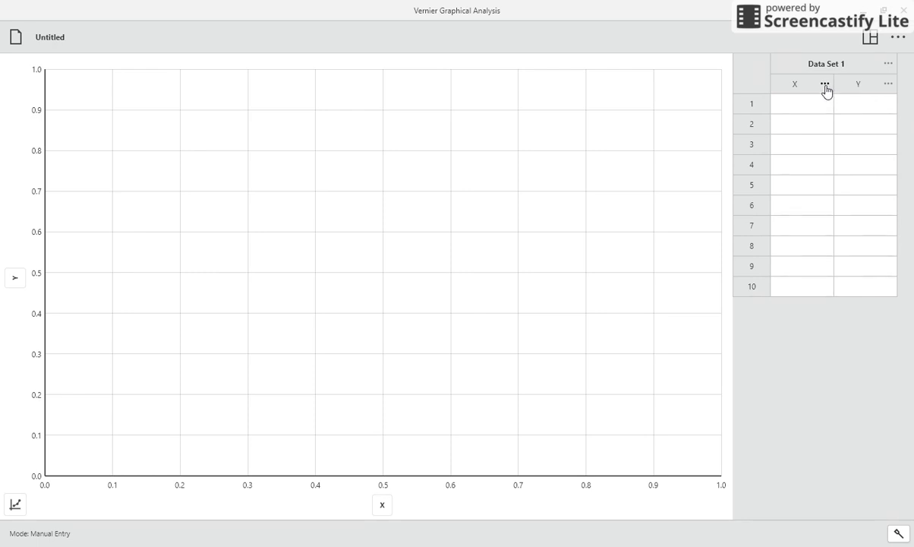
Rename the X column as time and set its units to s.
{"action": "left_click", "coordinate": [825, 87]}
{"action": "left_click", "coordinate": [842, 114]}
{"action": "type", "text": "time"}
{"action": "key", "text": "Tab"}
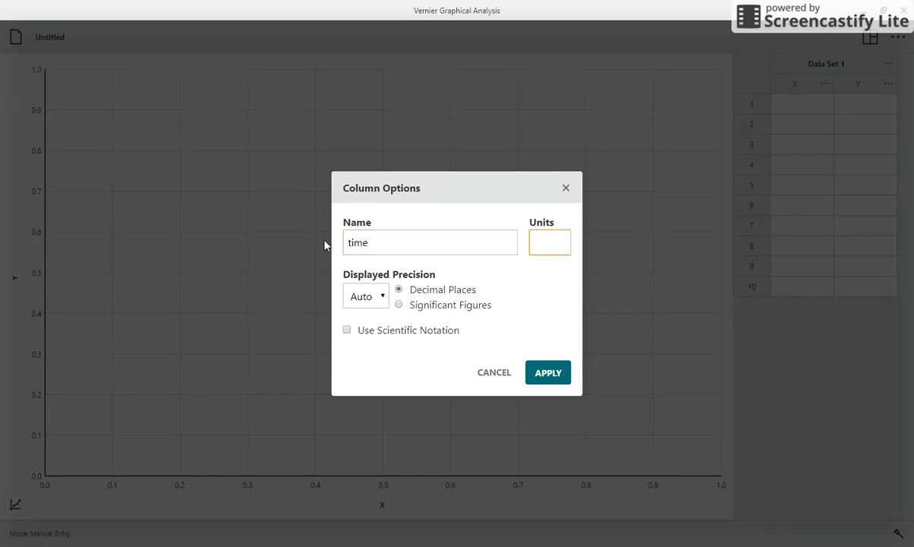
{"action": "type", "text": "s"}
{"action": "left_click", "coordinate": [546, 372]}
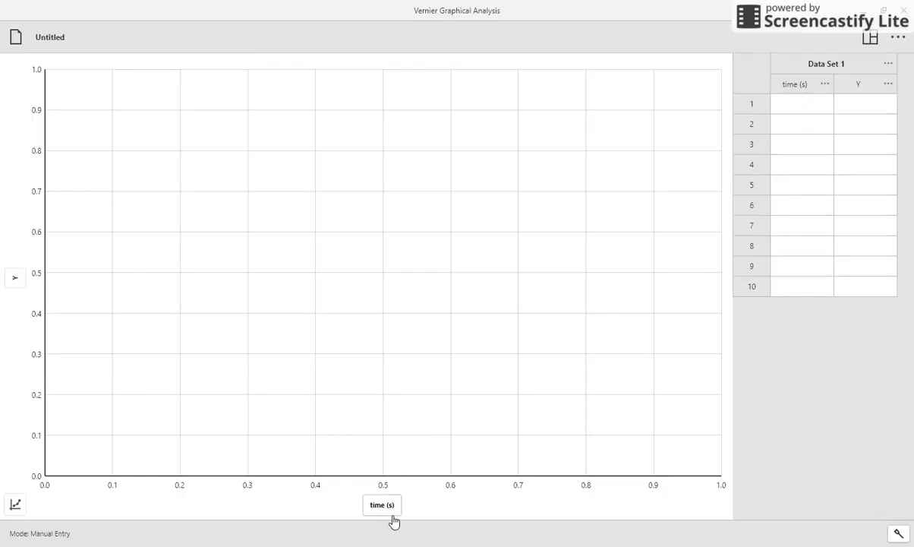
Rename the Y column as position and set its units to m.
{"action": "left_click", "coordinate": [888, 83]}
{"action": "left_click", "coordinate": [810, 114]}
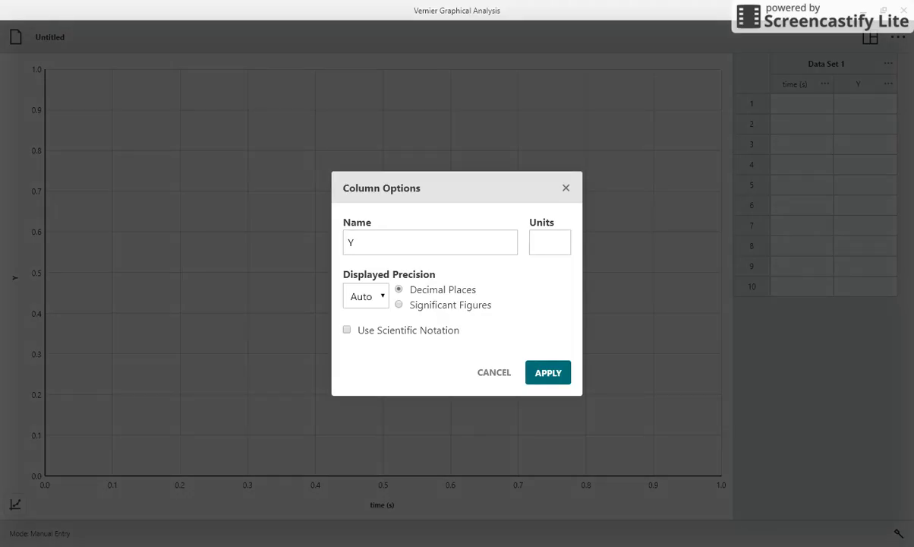
{"action": "type", "text": "position"}
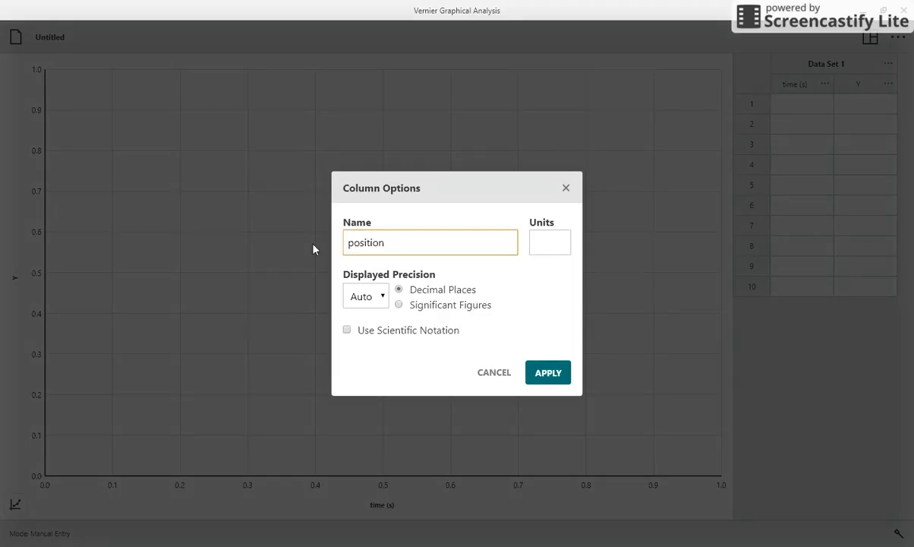
{"action": "key", "text": "Tab"}
{"action": "type", "text": "m"}
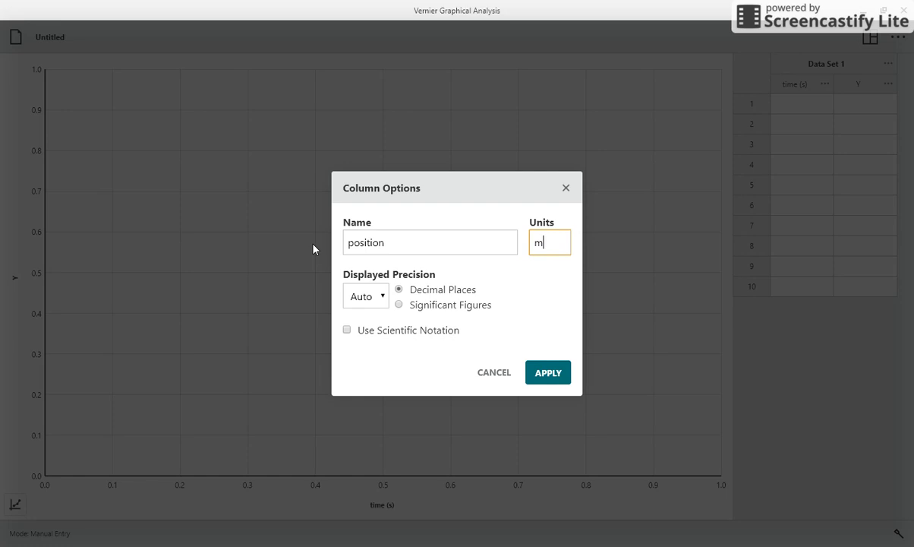
{"action": "left_click", "coordinate": [554, 378]}
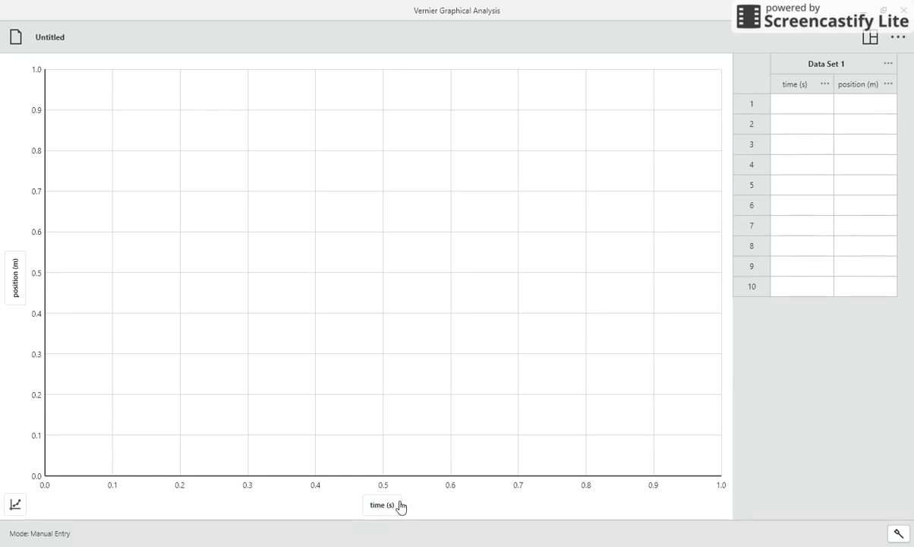
Fill the first five data rows with times 0, 1, 2, 3, 4 s and matching positions 0, 1, 2, 3, 4 m.
{"action": "left_click", "coordinate": [802, 104]}
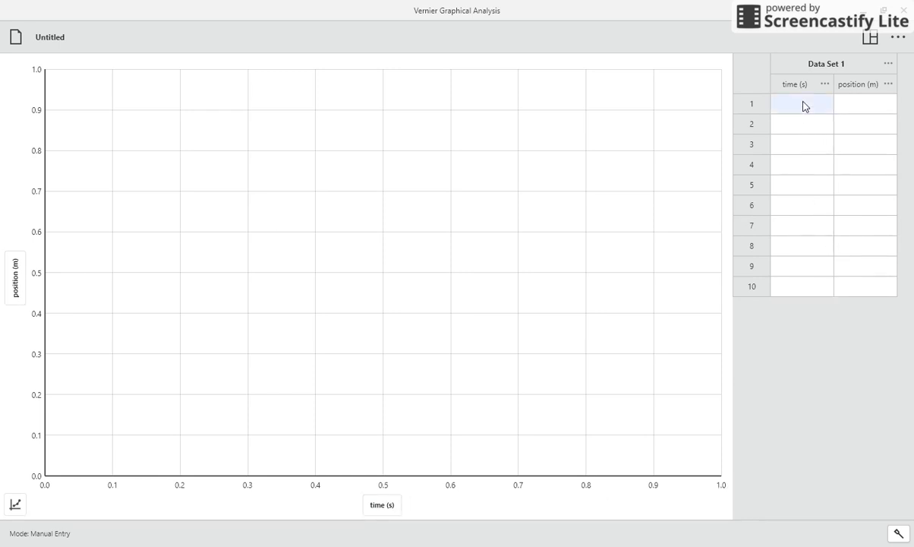
{"action": "type", "text": "0"}
{"action": "key", "text": "Tab"}
{"action": "type", "text": "0"}
{"action": "key", "text": "Return"}
{"action": "type", "text": "1"}
{"action": "key", "text": "Tab"}
{"action": "type", "text": "1"}
{"action": "key", "text": "Return"}
{"action": "key", "text": "shift+Tab"}
{"action": "type", "text": "2"}
{"action": "key", "text": "Tab"}
{"action": "type", "text": "2"}
{"action": "key", "text": "Return"}
{"action": "key", "text": "shift+Tab"}
{"action": "type", "text": "3"}
{"action": "key", "text": "Tab"}
{"action": "type", "text": "3"}
{"action": "key", "text": "Return"}
{"action": "type", "text": "4"}
{"action": "key", "text": "Tab"}
{"action": "type", "text": "4"}
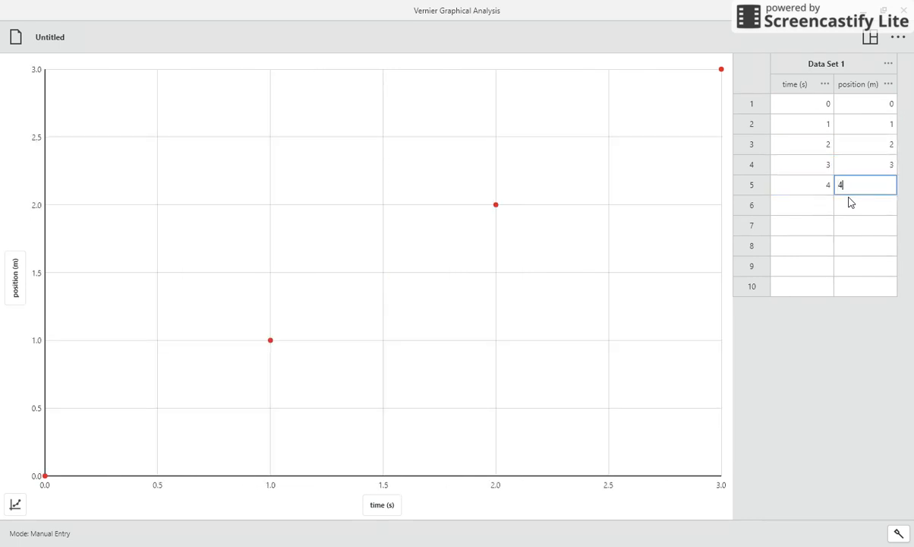
{"action": "key", "text": "Return"}
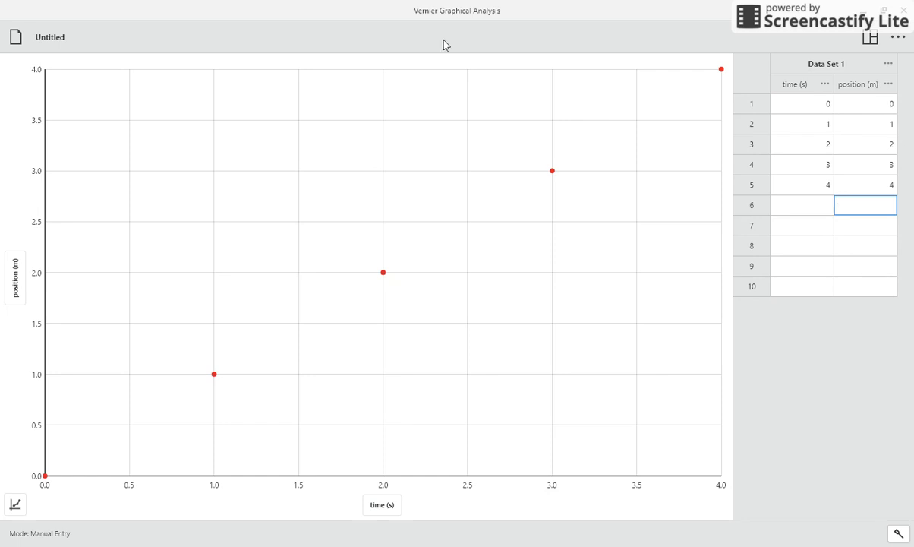
Title the graph "time v. position" in the graph options.
{"action": "left_click", "coordinate": [15, 505]}
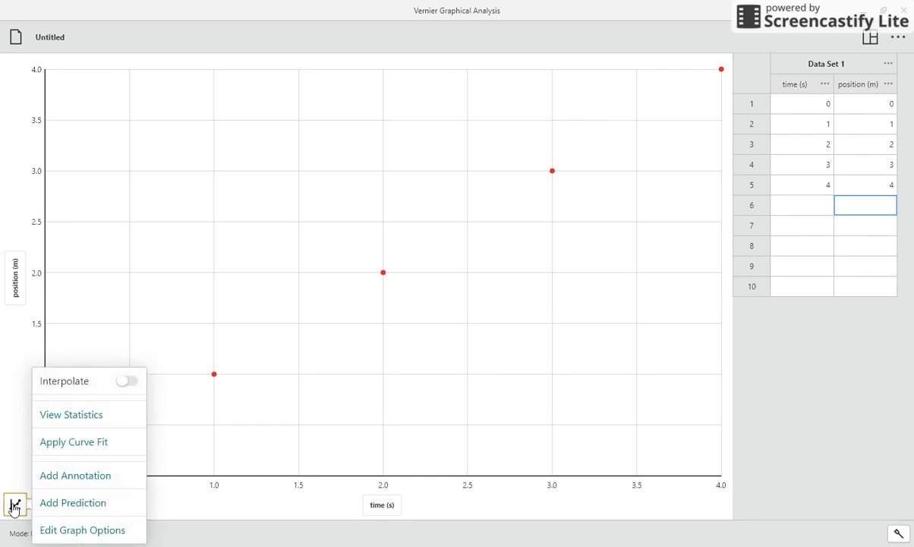
{"action": "left_click", "coordinate": [72, 532]}
{"action": "left_click", "coordinate": [127, 335]}
{"action": "type", "text": "time"}
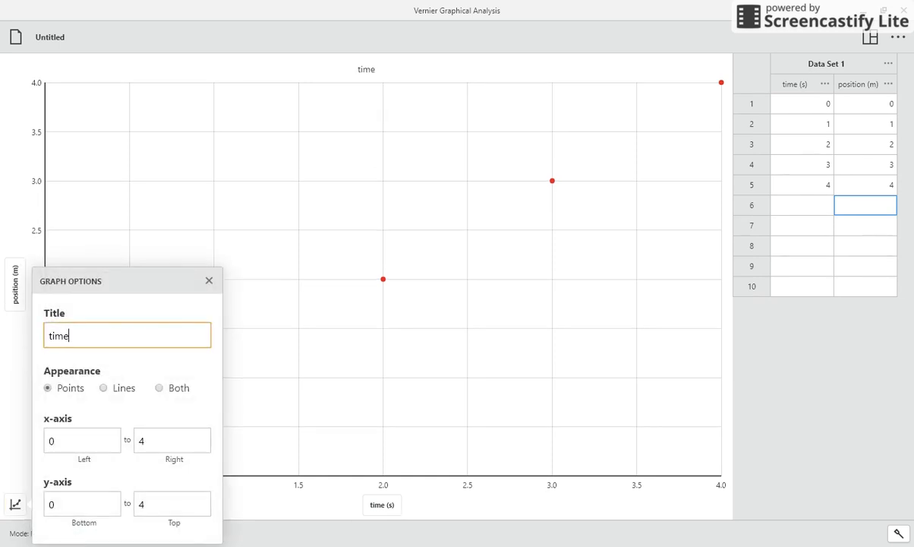
{"action": "type", "text": " v. position"}
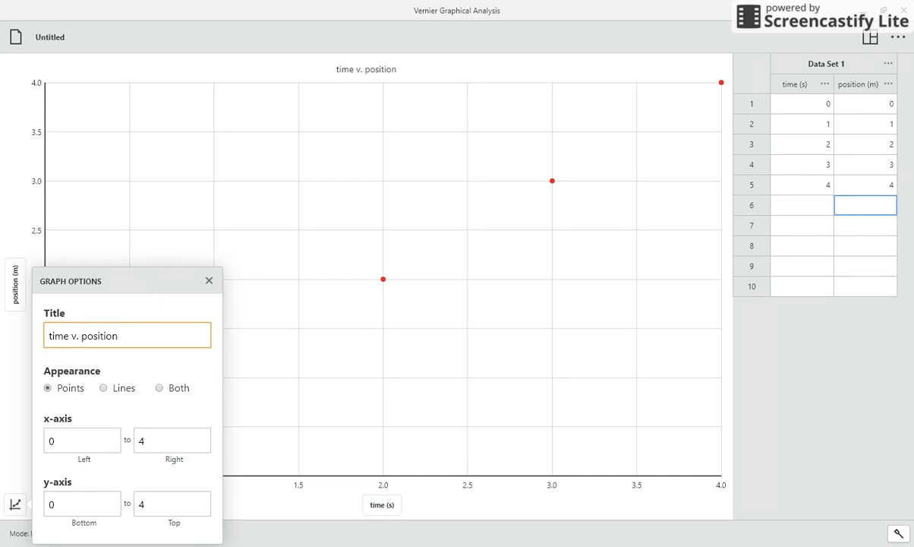
{"action": "left_click", "coordinate": [209, 280]}
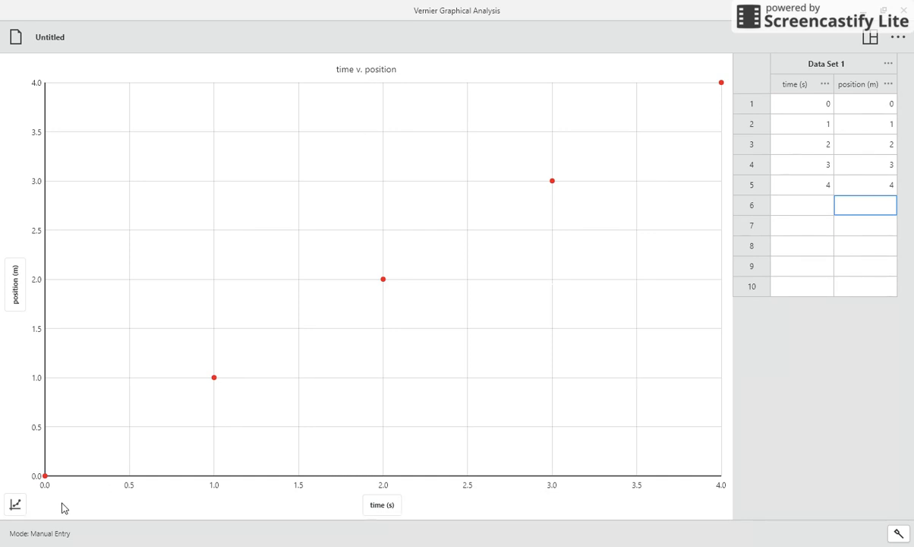
Apply a linear curve fit to the position versus time data.
{"action": "left_click", "coordinate": [14, 504]}
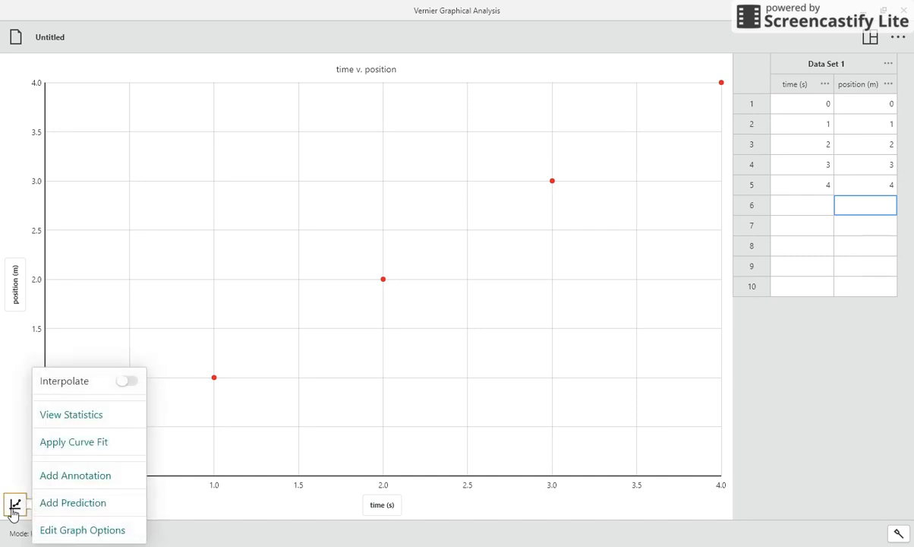
{"action": "left_click", "coordinate": [92, 450]}
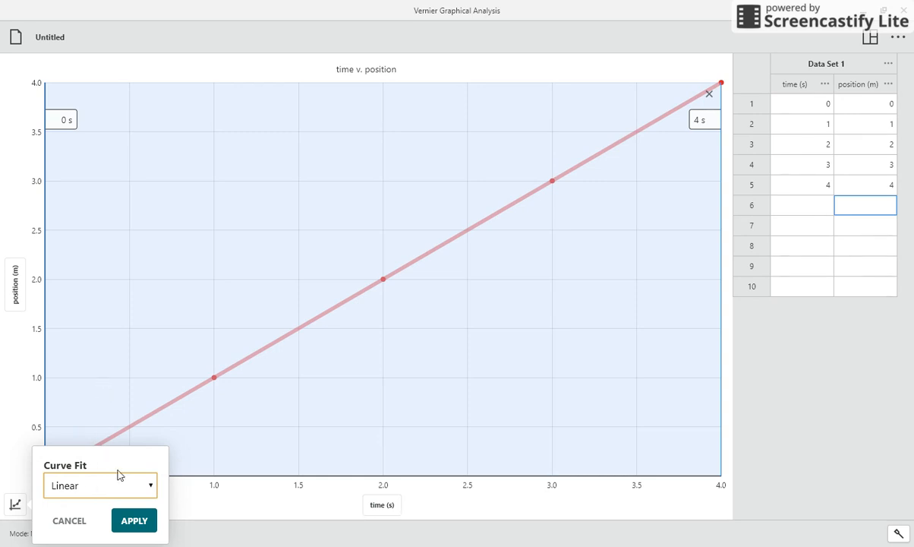
{"action": "left_click", "coordinate": [135, 523]}
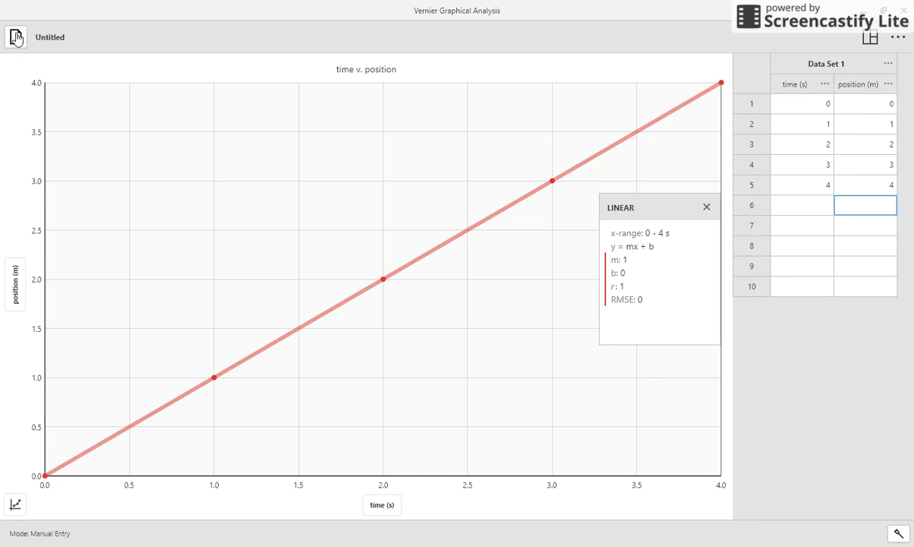
{"action": "left_click", "coordinate": [17, 41]}
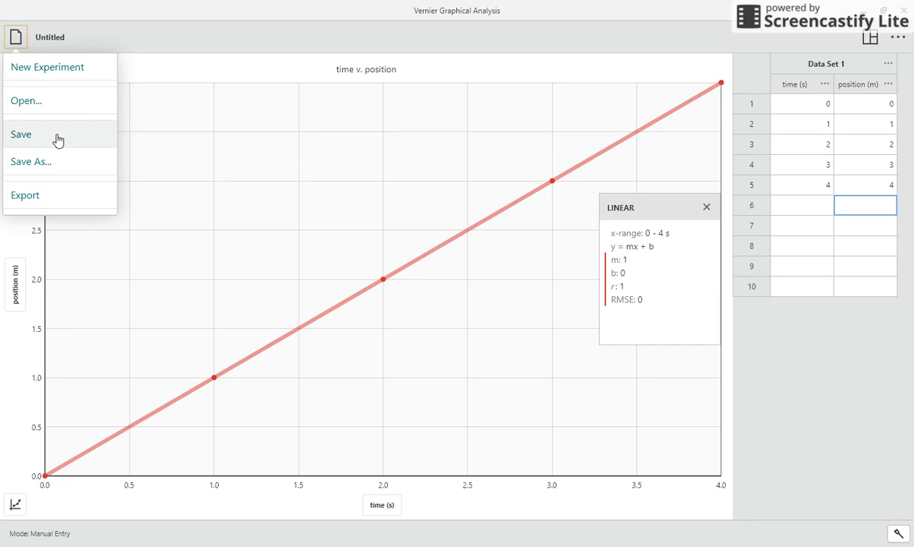
{"action": "left_click", "coordinate": [52, 202]}
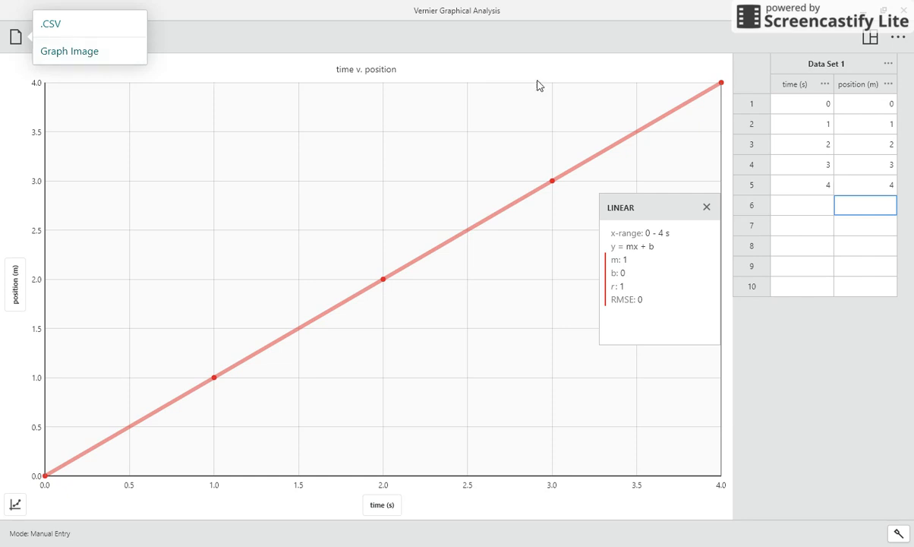
{"action": "left_click", "coordinate": [560, 54]}
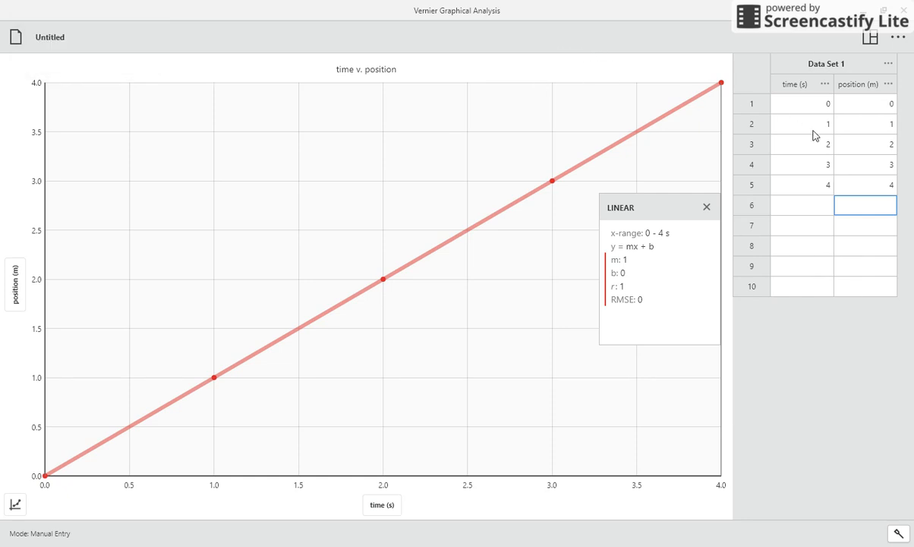
Remove the linear fit and set the positions at 2, 3 and 4 s to 4, 9 and 16 m.
{"action": "left_click", "coordinate": [895, 147]}
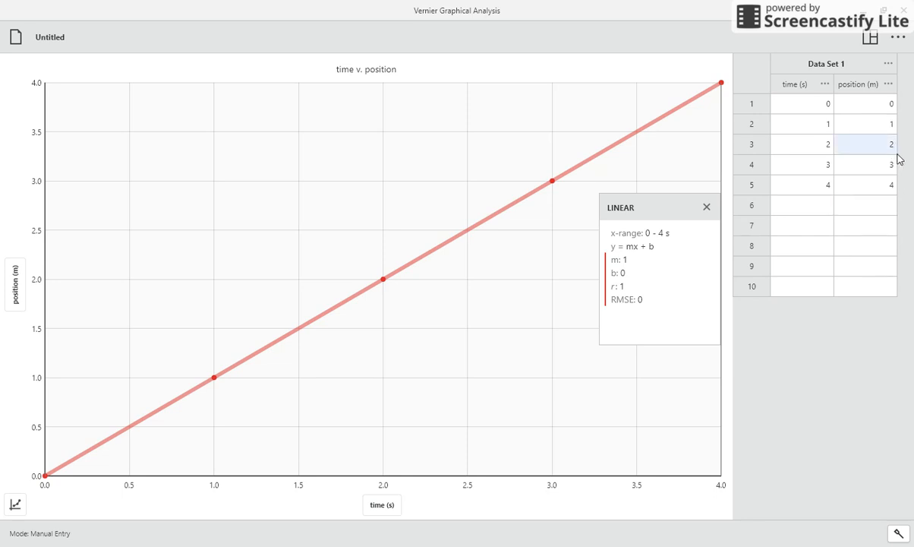
{"action": "left_click", "coordinate": [706, 207]}
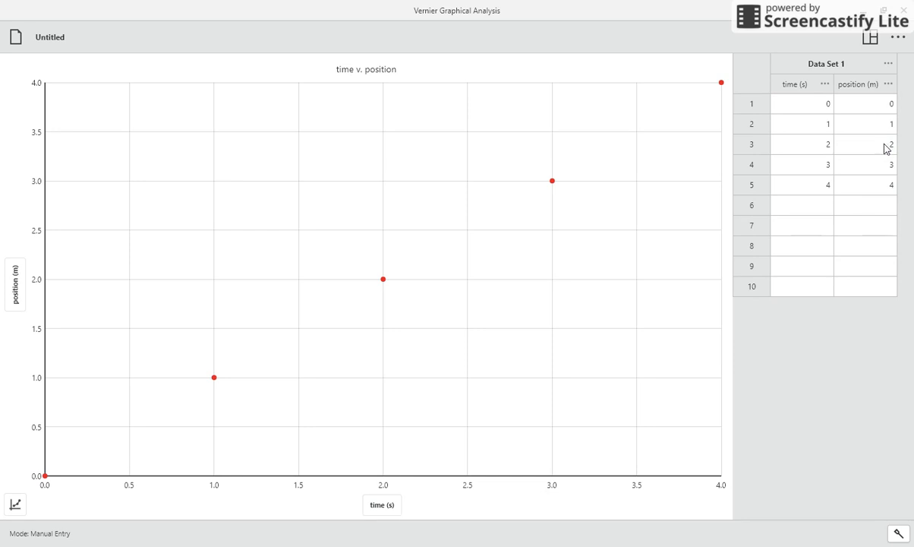
{"action": "type", "text": "4"}
{"action": "key", "text": "Return"}
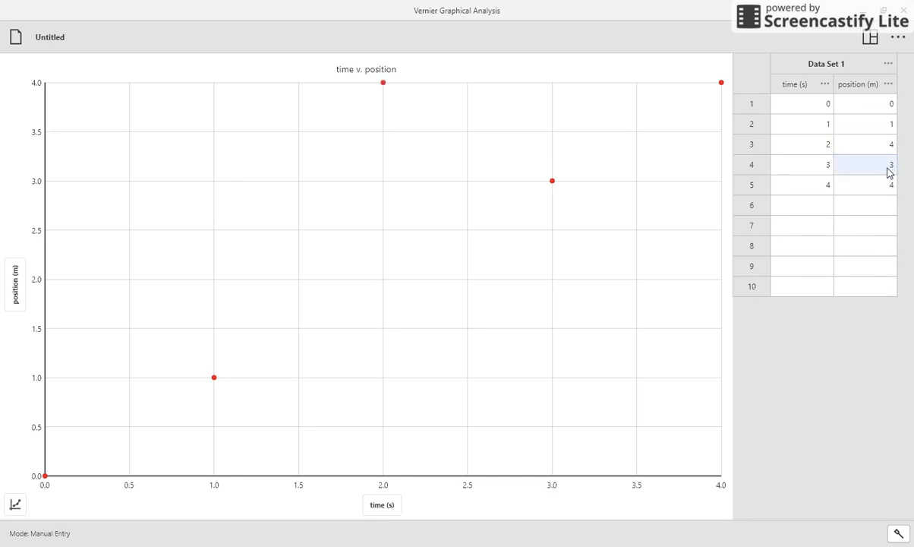
{"action": "type", "text": "9"}
{"action": "key", "text": "Return"}
{"action": "type", "text": "16"}
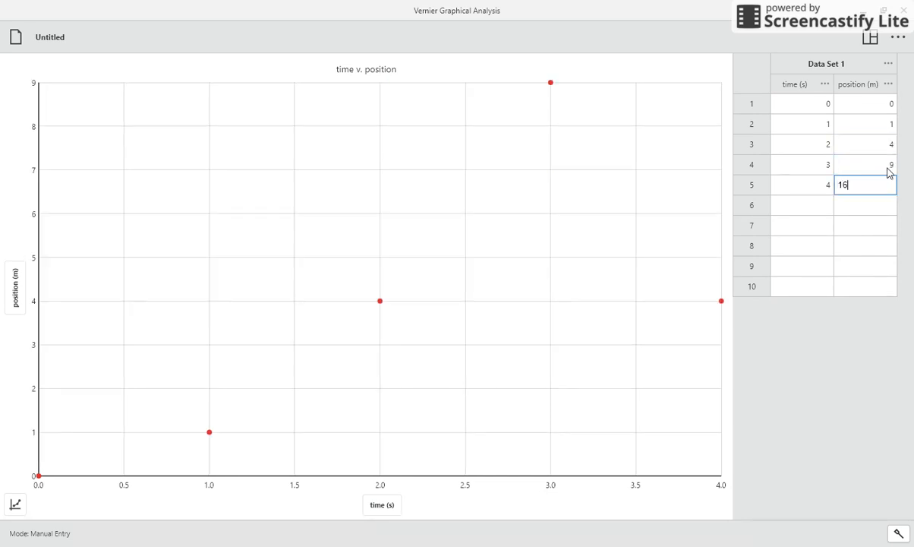
{"action": "key", "text": "Return"}
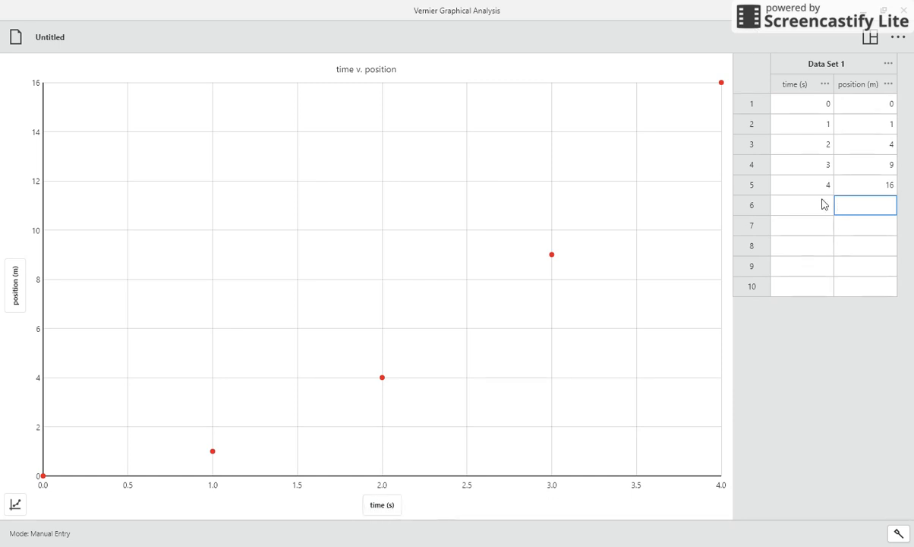
Add a calculated column named time^2 with units s^2, using the expression A*X^B with A 1, X time and B 2.
{"action": "left_click", "coordinate": [827, 86]}
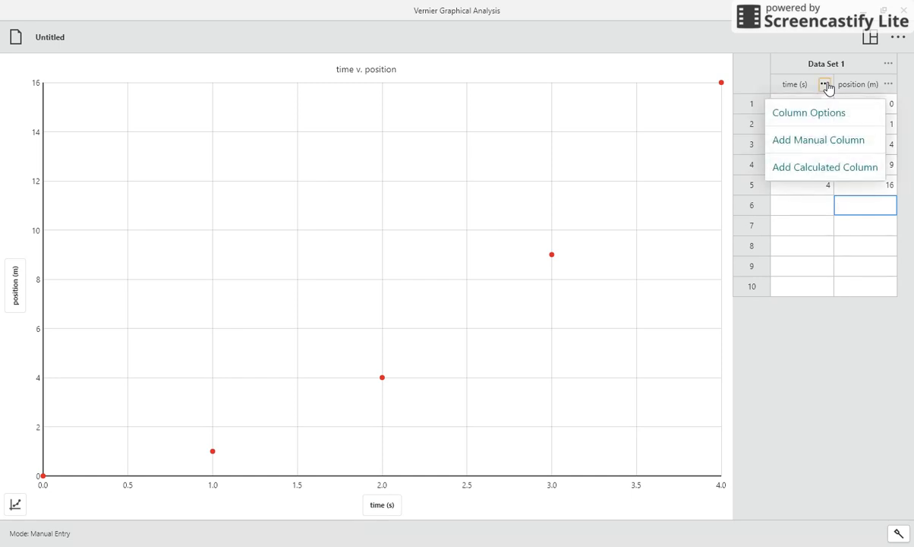
{"action": "left_click", "coordinate": [828, 169]}
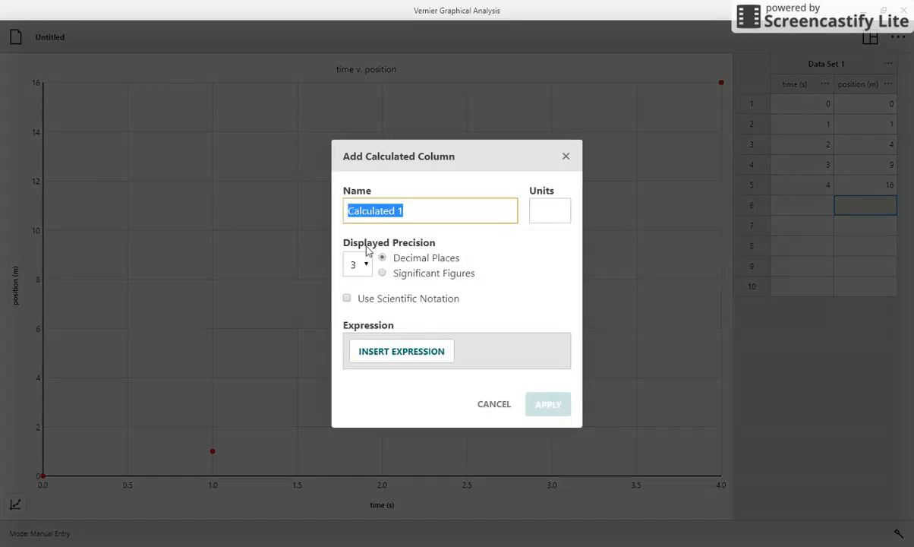
{"action": "type", "text": "time^2"}
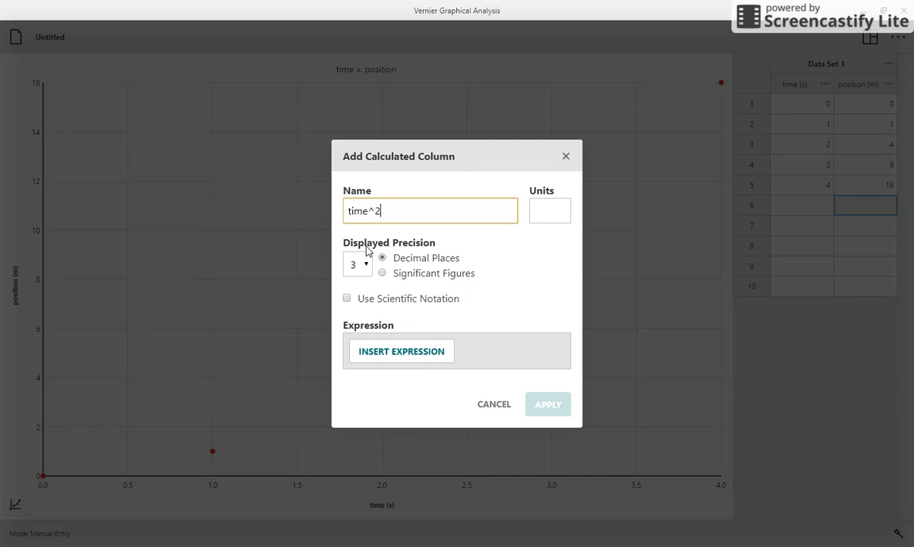
{"action": "key", "text": "Tab"}
{"action": "type", "text": "s"}
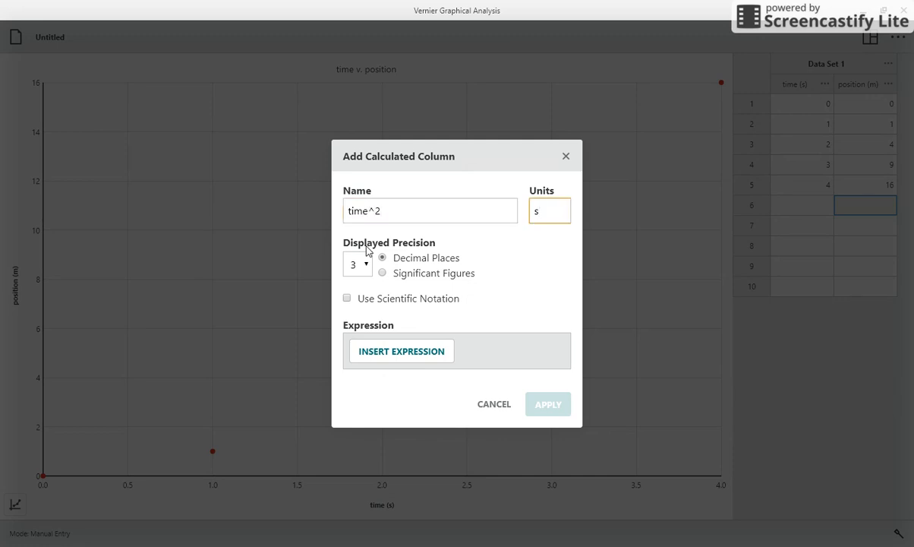
{"action": "type", "text": "^2"}
{"action": "left_click", "coordinate": [389, 360]}
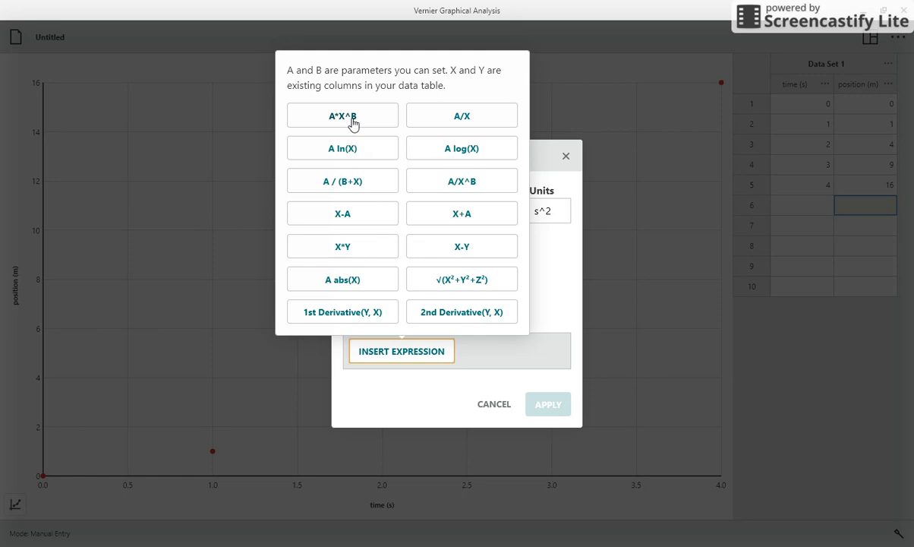
{"action": "left_click", "coordinate": [353, 122]}
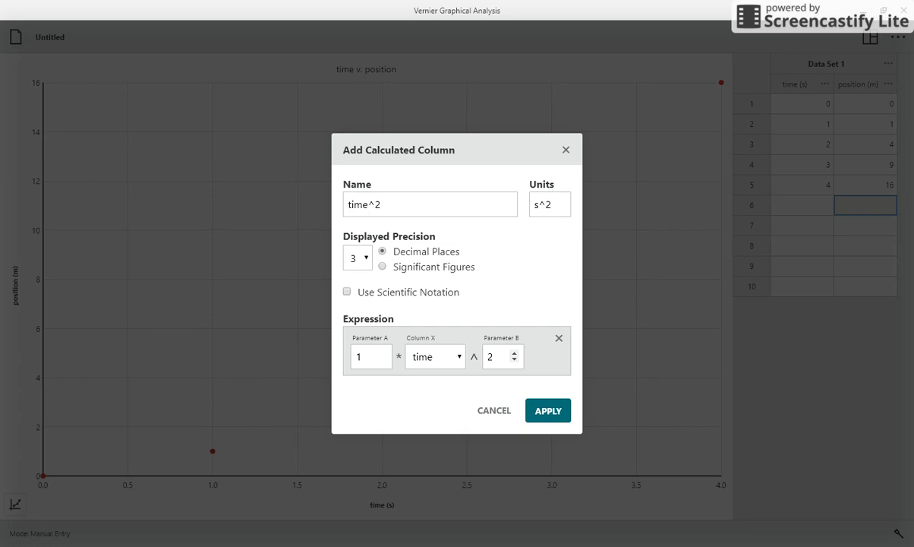
{"action": "left_click", "coordinate": [543, 410]}
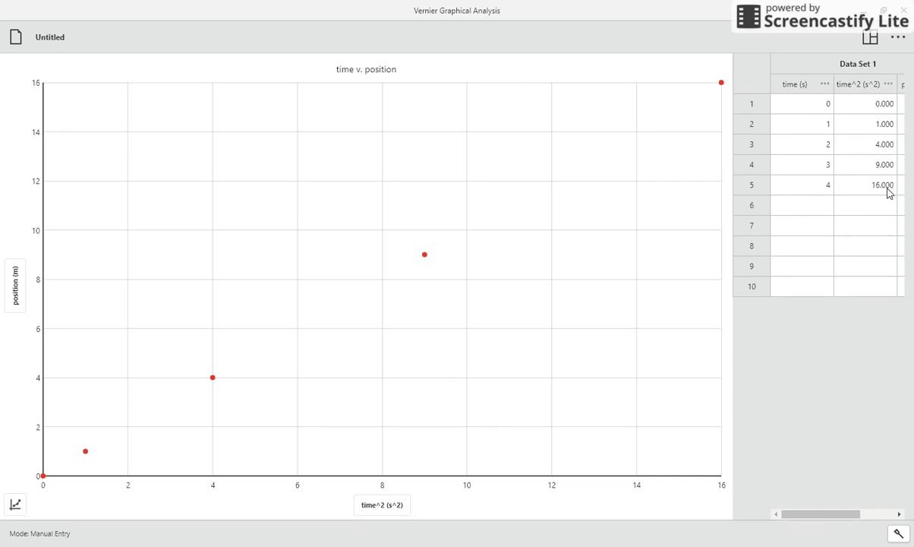
{"action": "left_click", "coordinate": [386, 507]}
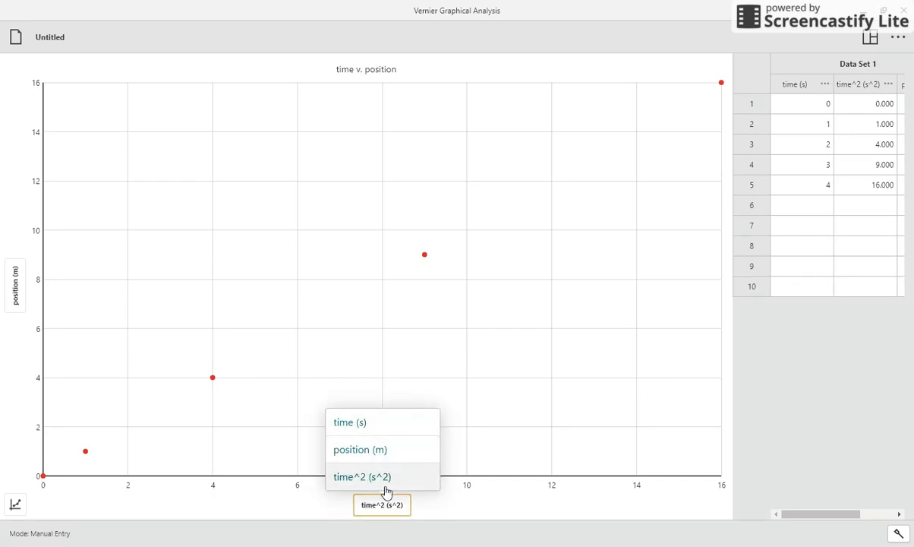
{"action": "left_click", "coordinate": [387, 507]}
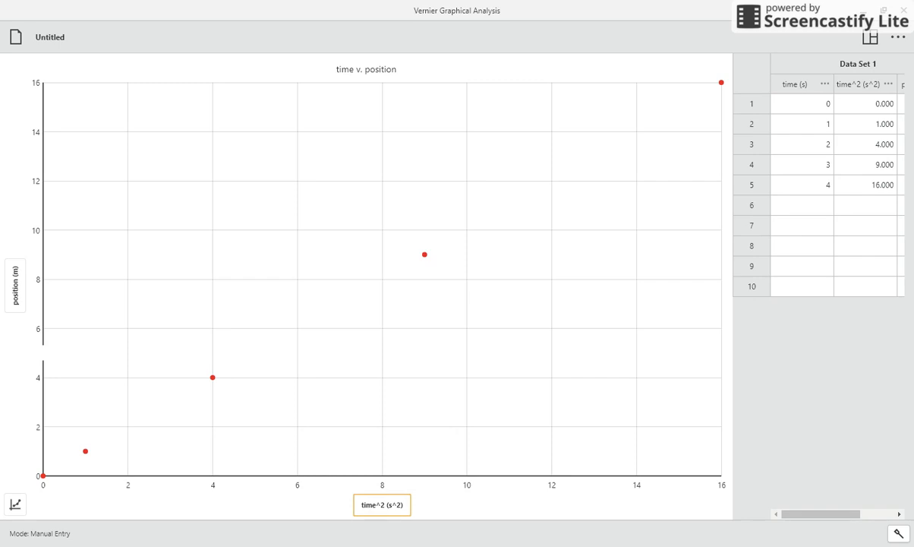
{"action": "left_click", "coordinate": [19, 310]}
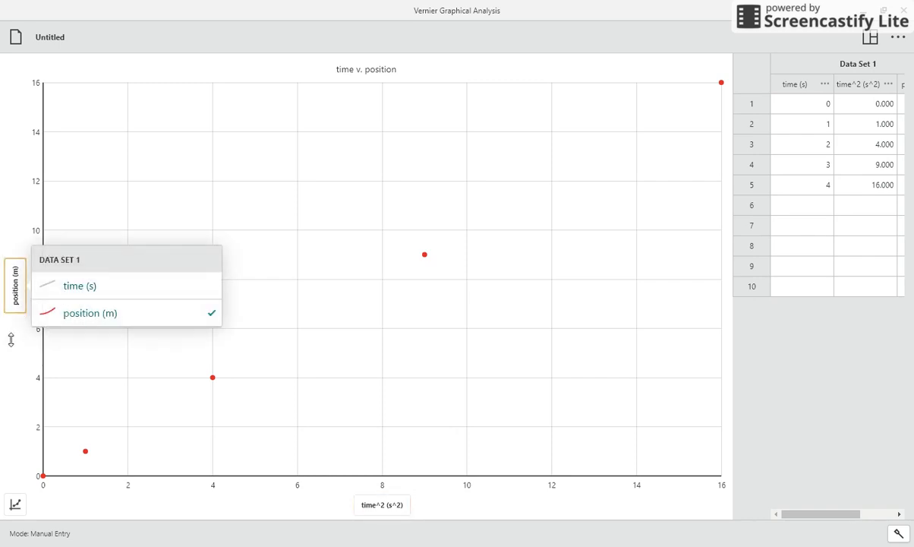
{"action": "left_click", "coordinate": [443, 497]}
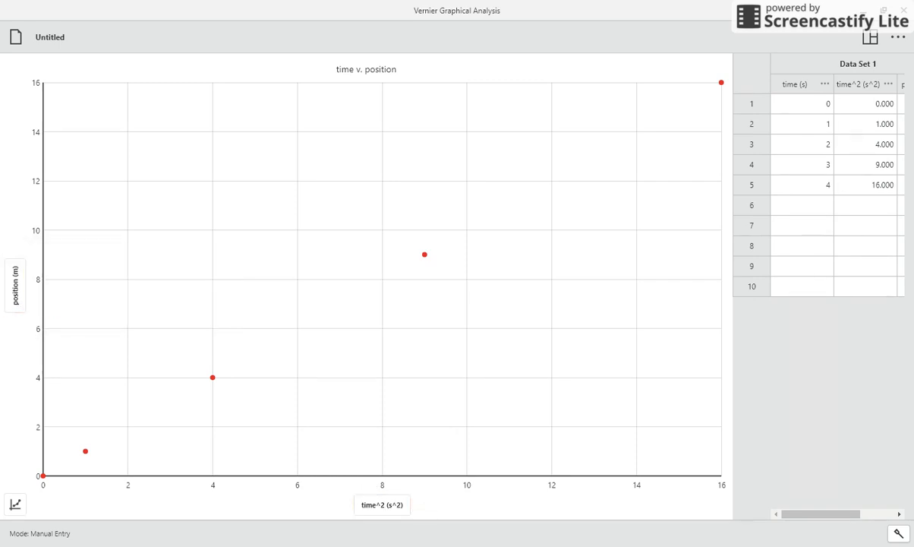
Apply a linear curve fit to the graph of position against time^2.
{"action": "left_click", "coordinate": [21, 507]}
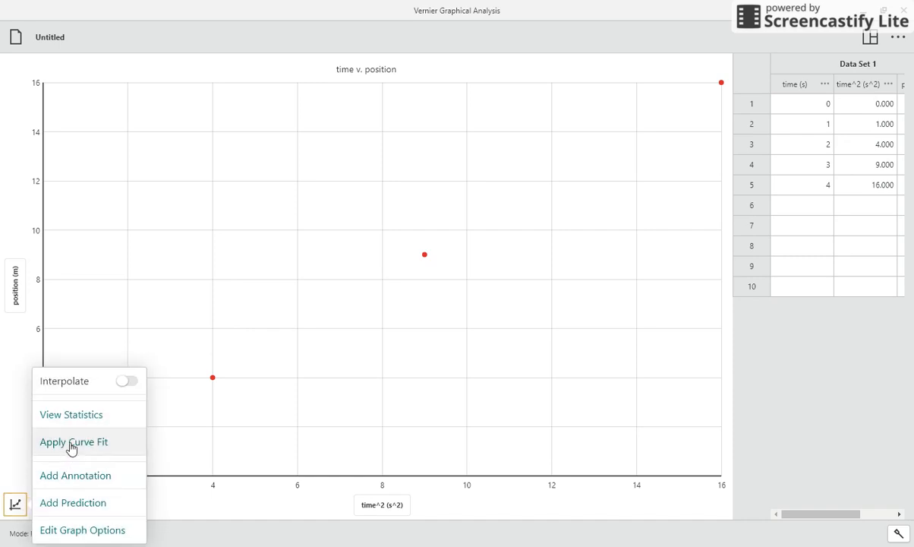
{"action": "left_click", "coordinate": [71, 445]}
{"action": "left_click", "coordinate": [134, 523]}
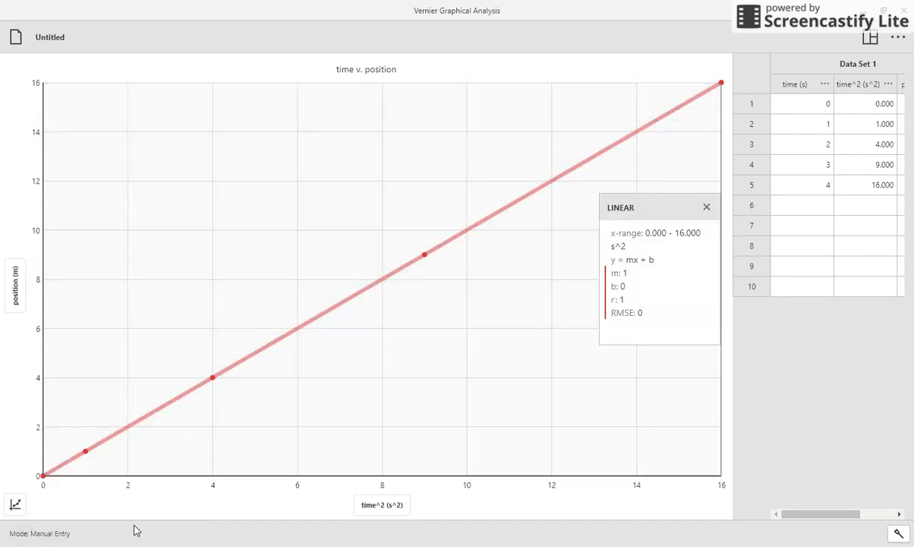